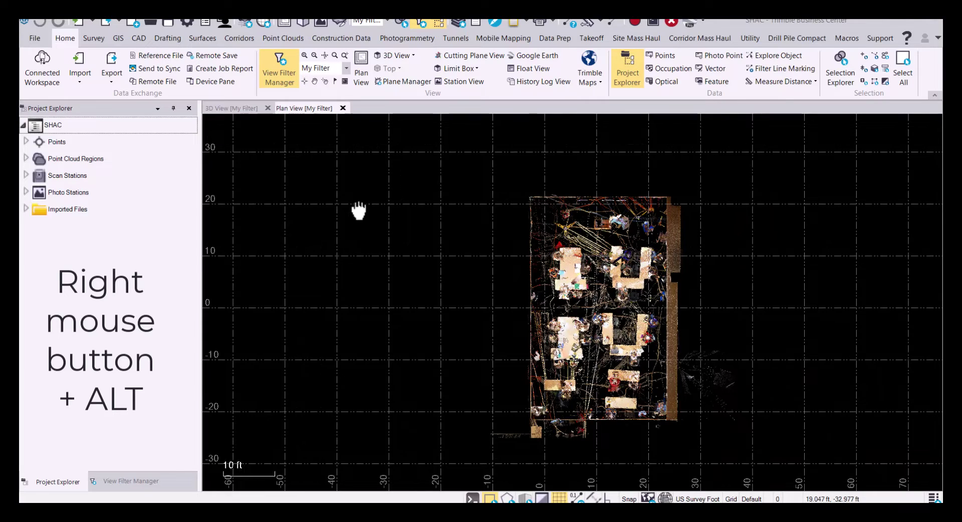
Pan the classroom point cloud sideways in the plan view and dismiss the context menu
right_click_drag(359, 211, 379, 211, "alt")
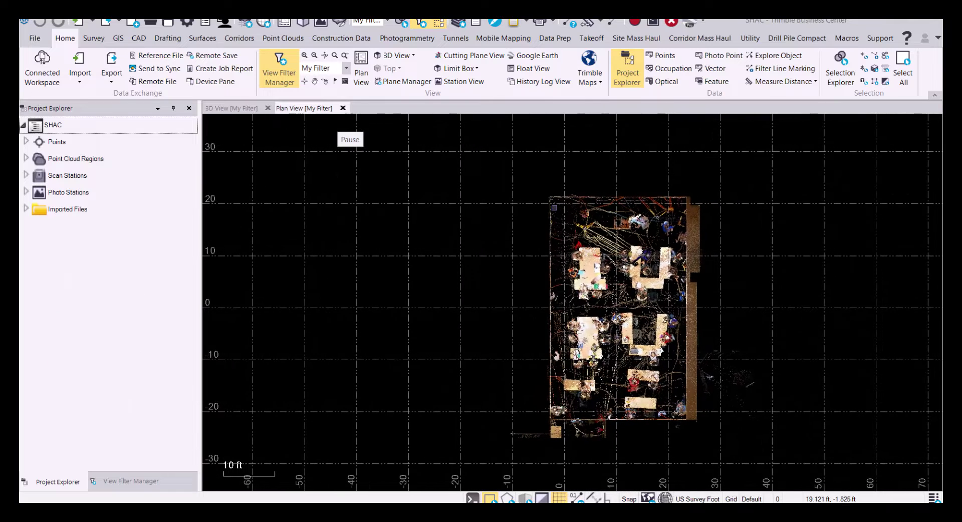
right_click(554, 202)
right_click(450, 221)
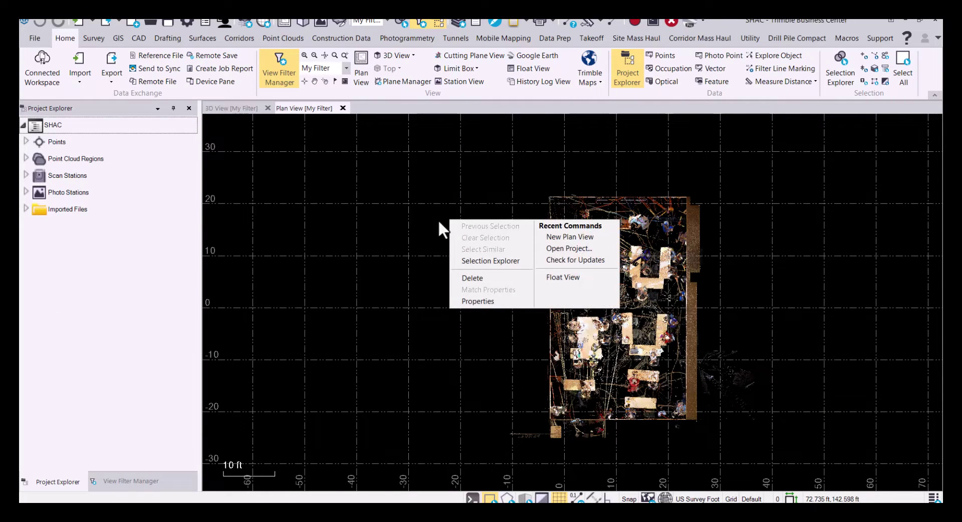
left_click(438, 219)
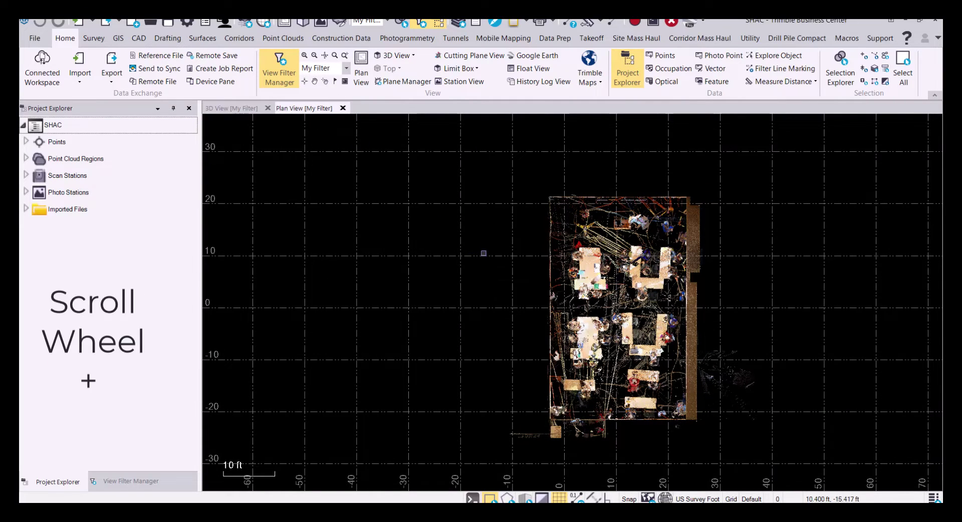
Zoom the plan view in and out in coarse increments, pan it slightly, and zoom again in finer increments
scroll(484, 254, "up", 3)
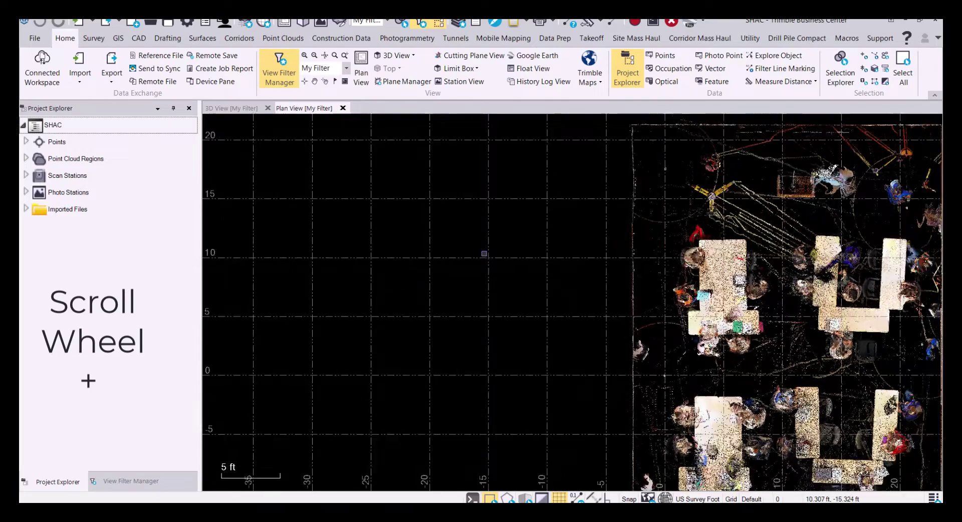
scroll(485, 254, "down", 3)
middle_click_drag(484, 255, 474, 241)
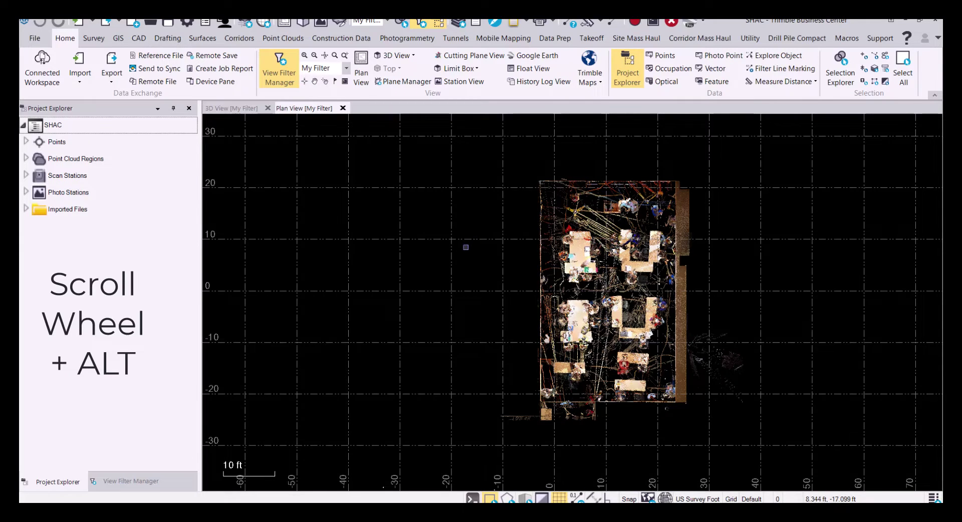
scroll(466, 247, "up", 2, "alt")
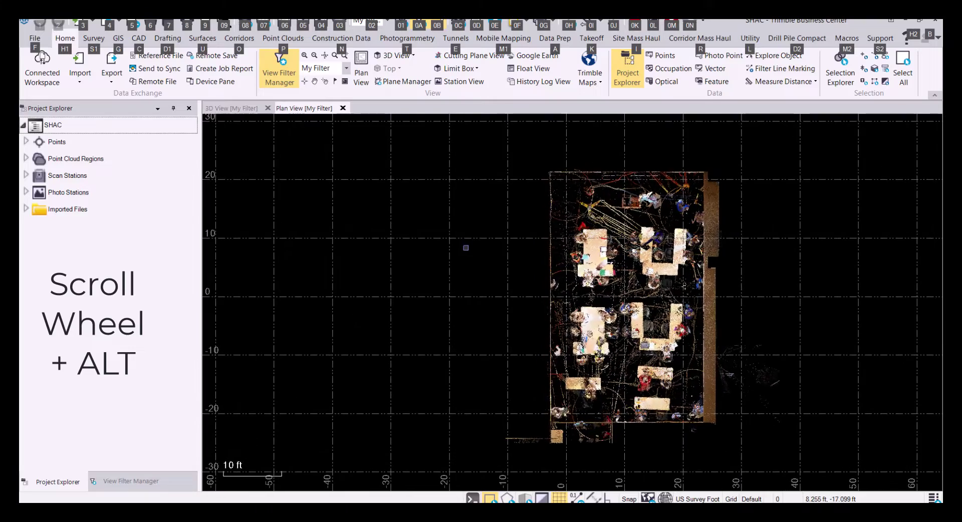
scroll(466, 338, "down", 1, "alt")
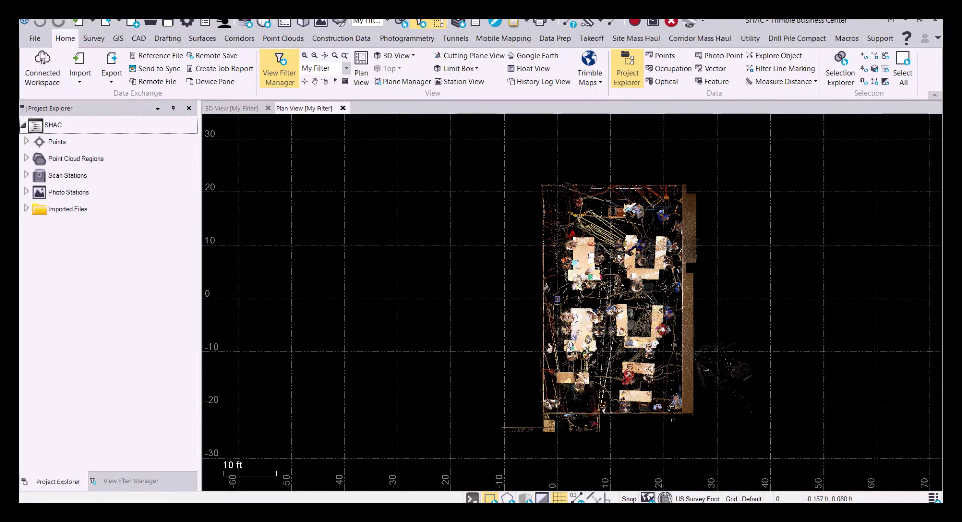
Rotate the plan view a quarter turn, bring it back to north-up, and rotate it again from another point
middle_click(557, 299, "ctrl+shift")
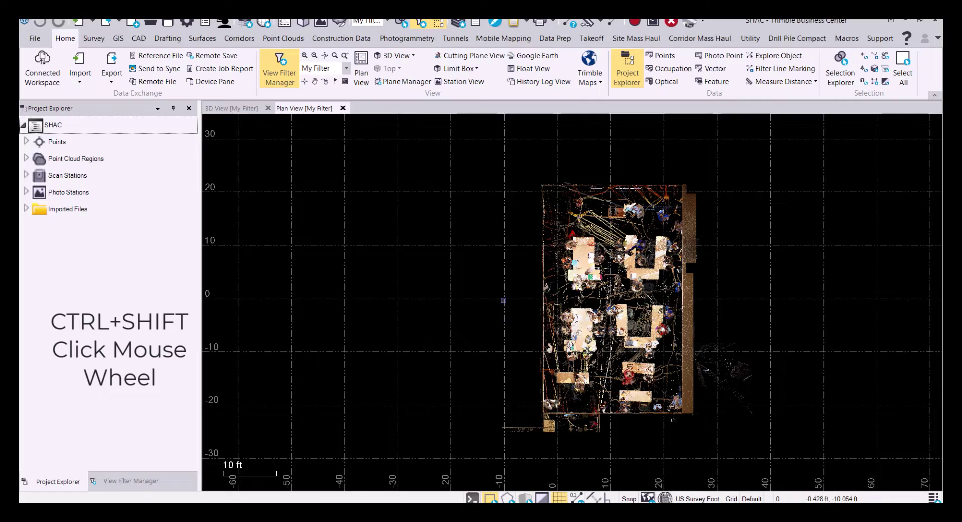
middle_click_drag(504, 300, 740, 303, "ctrl+shift")
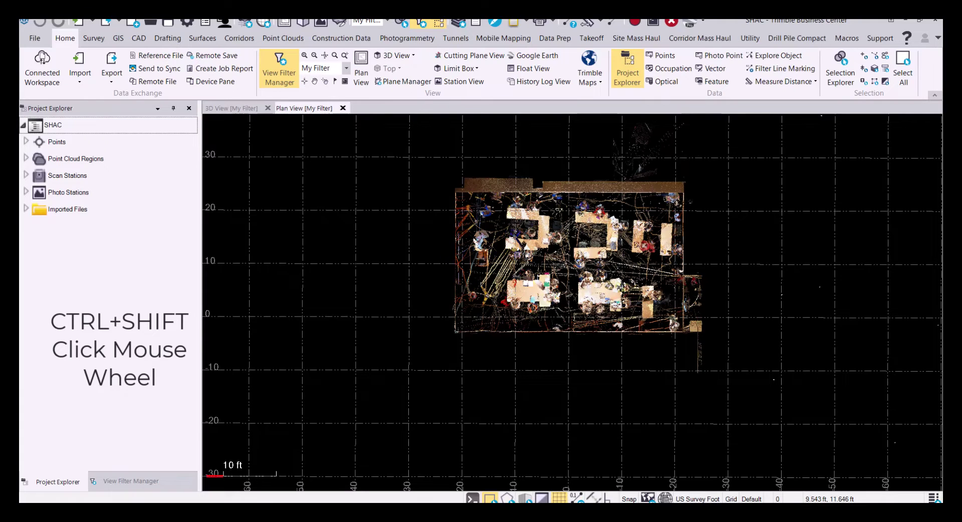
middle_click_drag(518, 254, 365, 253, "ctrl+shift")
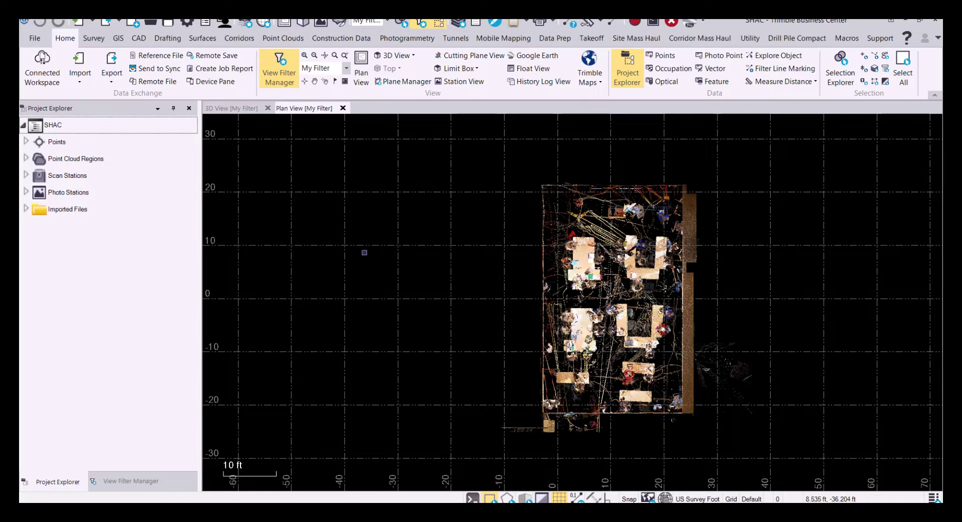
middle_click_drag(417, 312, 518, 202, "ctrl+shift")
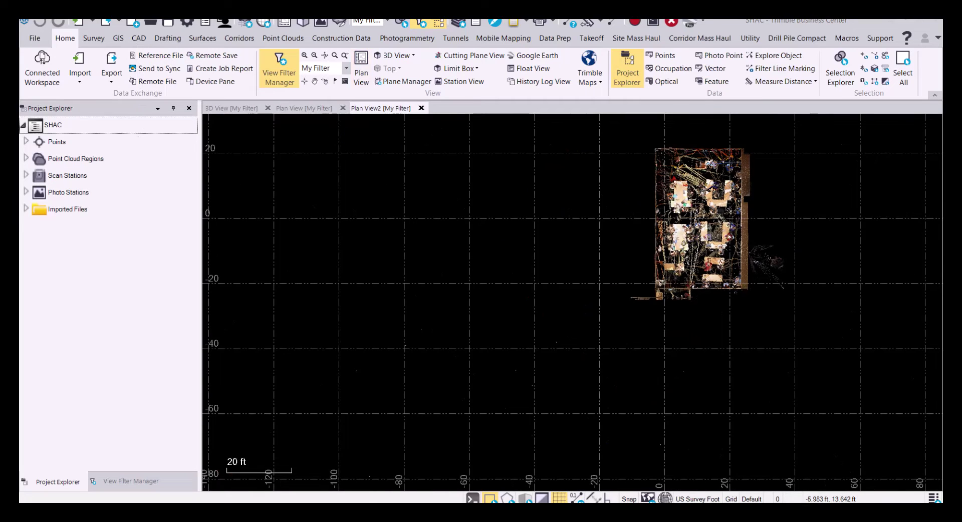
Center the point cloud in the second plan view and enlarge it
middle_click_drag(687, 251, 589, 288)
scroll(652, 241, "up", 2)
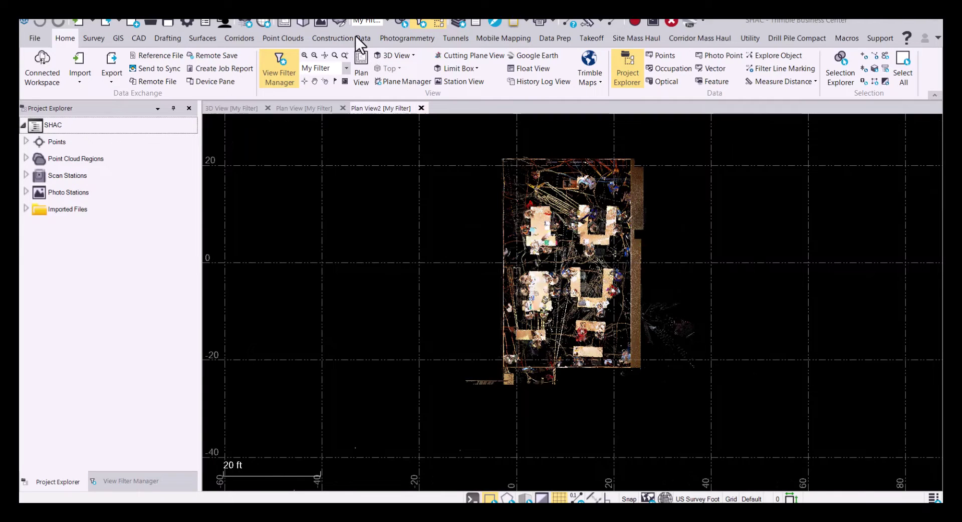
Switch to the existing 3D view and zoom the classroom scan in and out in coarse and fine increments
left_click(240, 107)
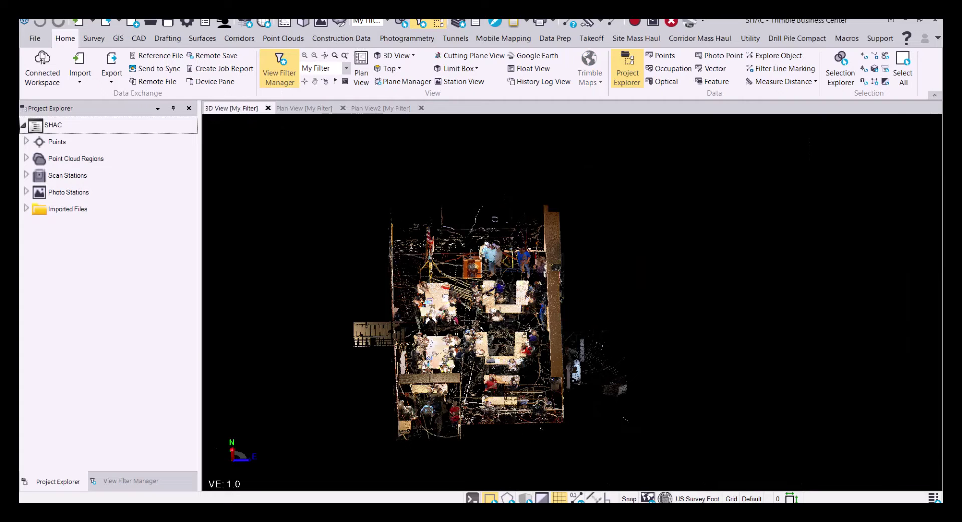
mouse_move(430, 302)
right_mouse_down()
mouse_move(486, 297)
mouse_move(409, 284)
mouse_move(435, 284)
mouse_move(425, 284)
right_mouse_up()
scroll(569, 282, "up", 8)
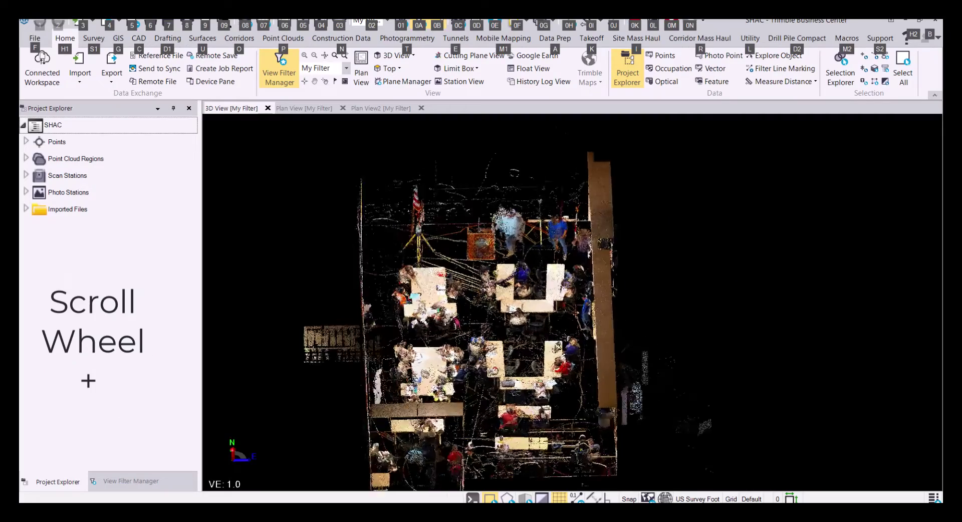
scroll(569, 282, "down", 7)
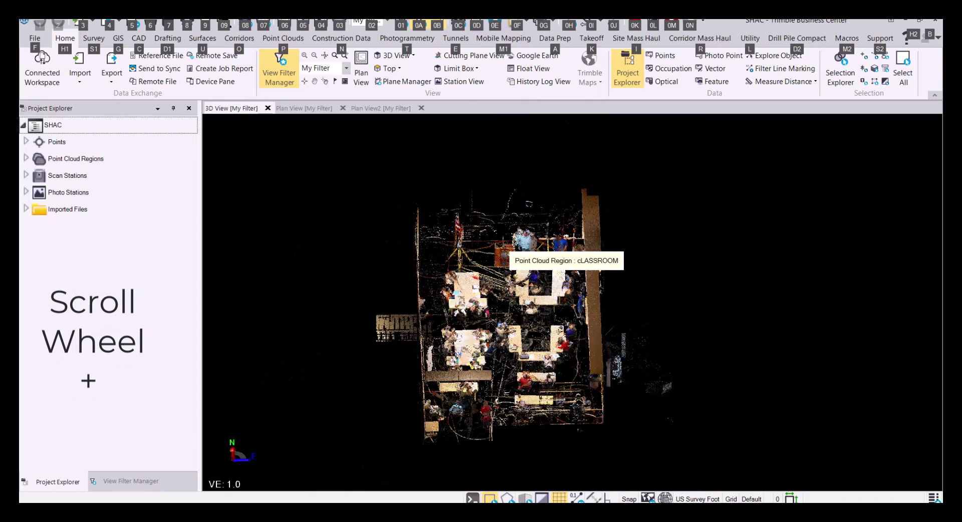
scroll(507, 242, "up", 8, "alt")
scroll(506, 242, "down", 5, "alt")
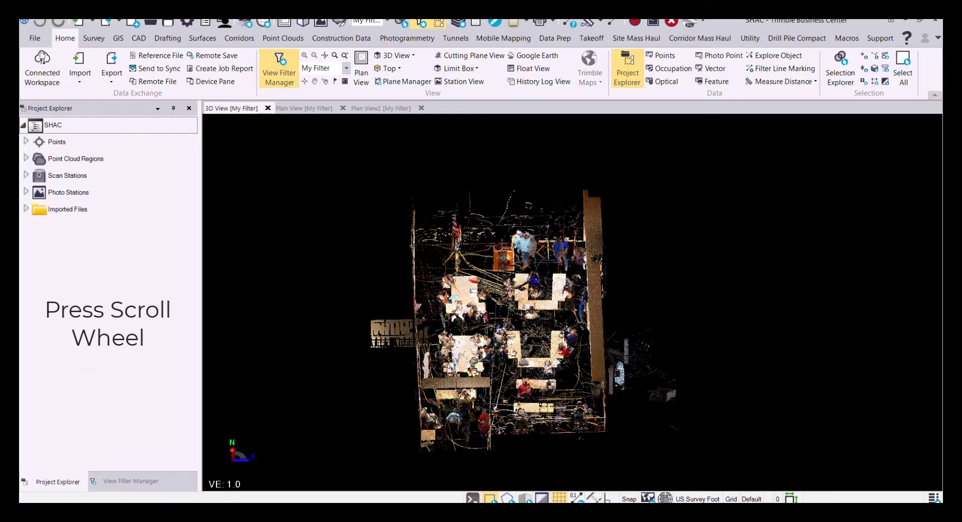
Orbit the 3D view to look straight down, turn it around a pivot west of the building, and turn it back
middle_click_drag(641, 350, 642, 381)
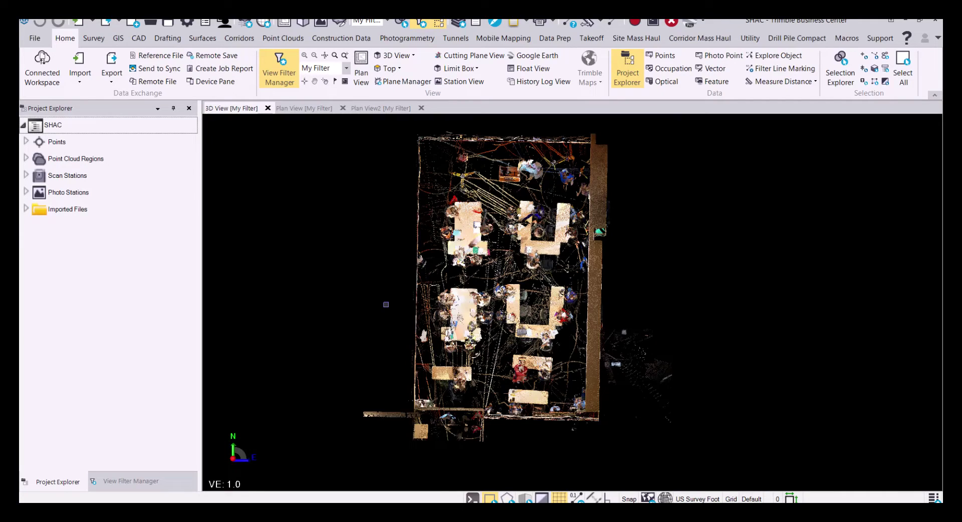
middle_click_drag(386, 305, 419, 303)
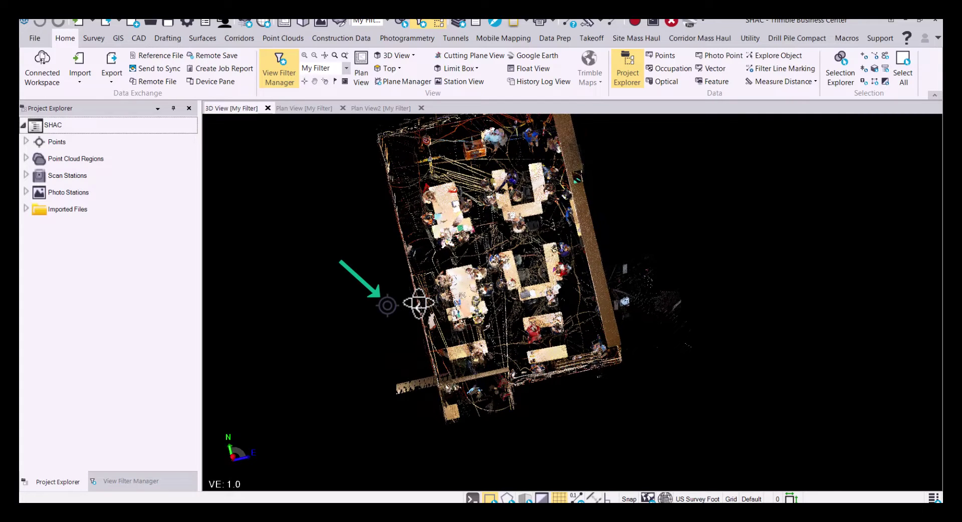
mouse_move(419, 304)
middle_mouse_down()
mouse_move(382, 310)
mouse_move(391, 301)
middle_mouse_up()
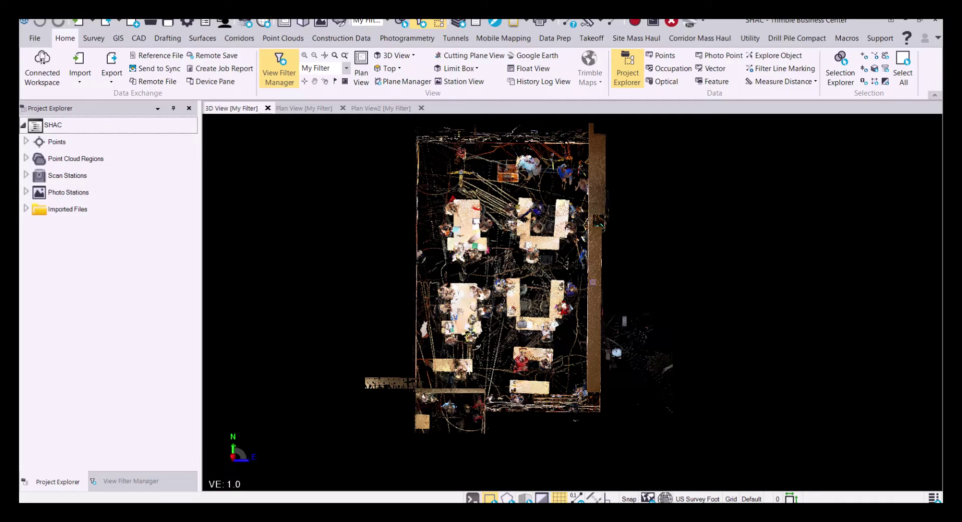
Fix the orbit pivot at the building's southeast corner and orbit the 3D view around it
key("alt")
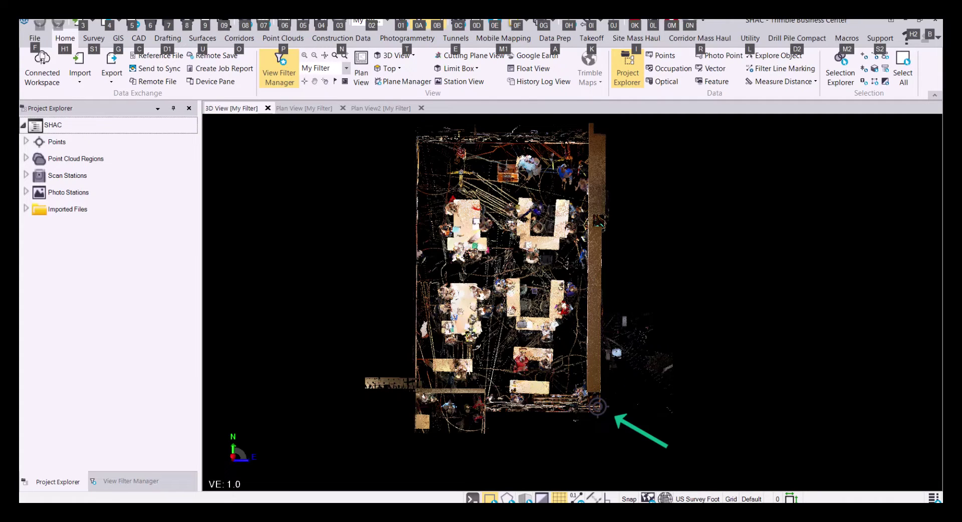
mouse_move(650, 340)
right_mouse_down()
mouse_move(722, 293)
mouse_move(653, 372)
mouse_move(608, 358)
right_mouse_up()
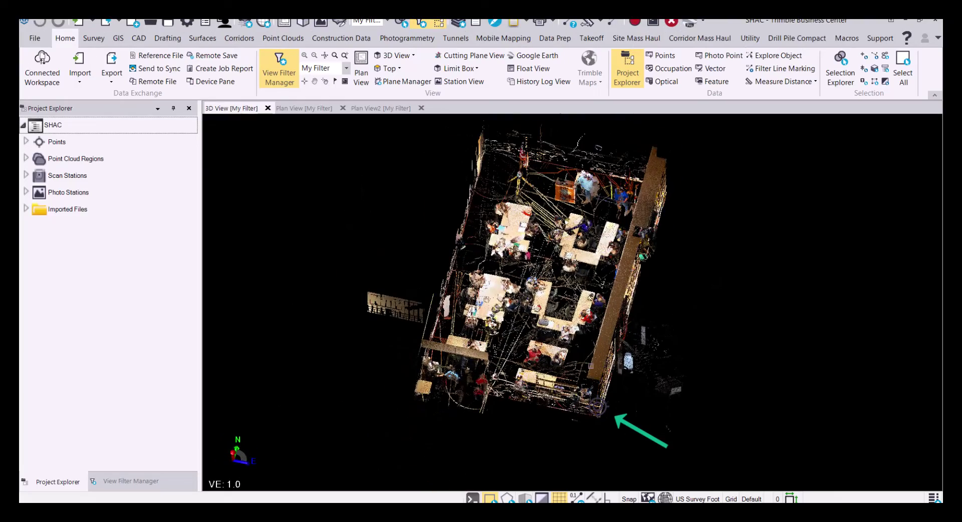
mouse_move(601, 395)
right_mouse_down()
mouse_move(566, 427)
mouse_move(627, 424)
mouse_move(616, 432)
right_mouse_up()
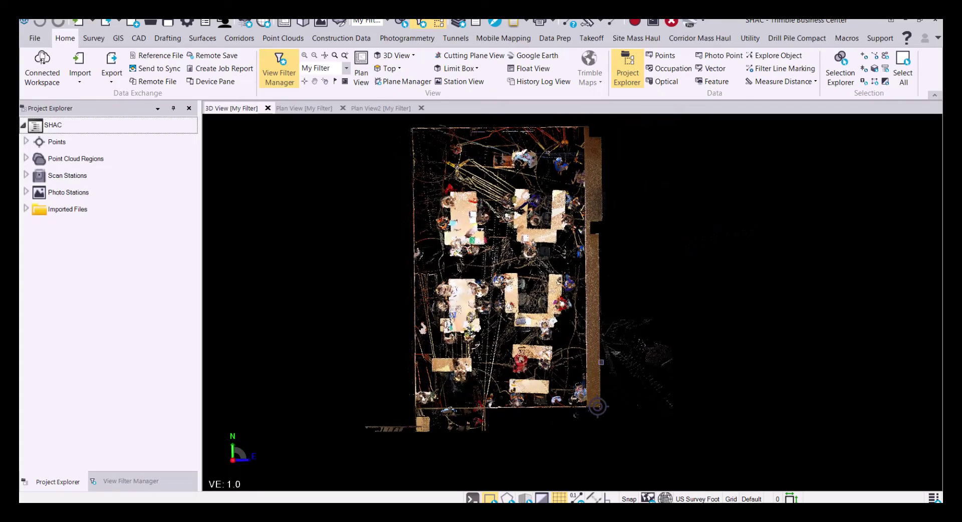
Move the fixed orbit pivot north along the building's east wall and clear it
key("alt")
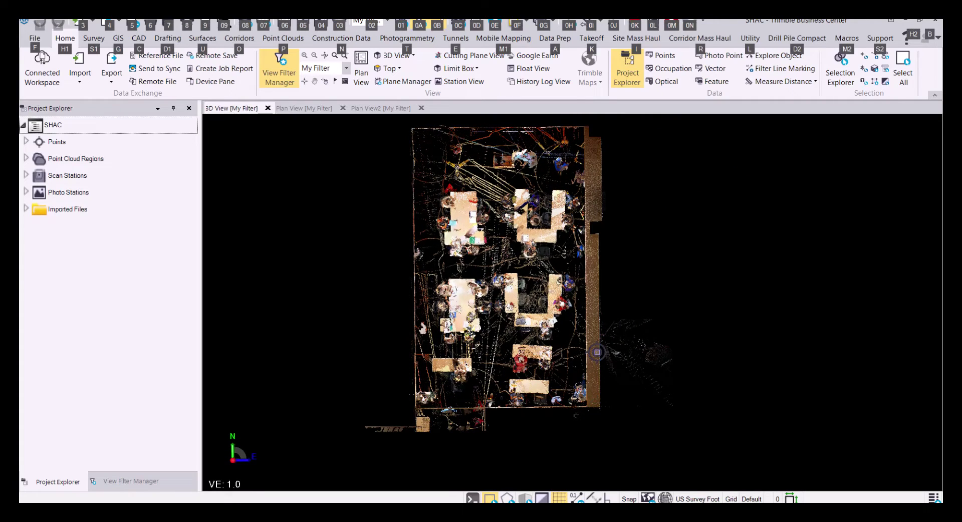
left_click(626, 417)
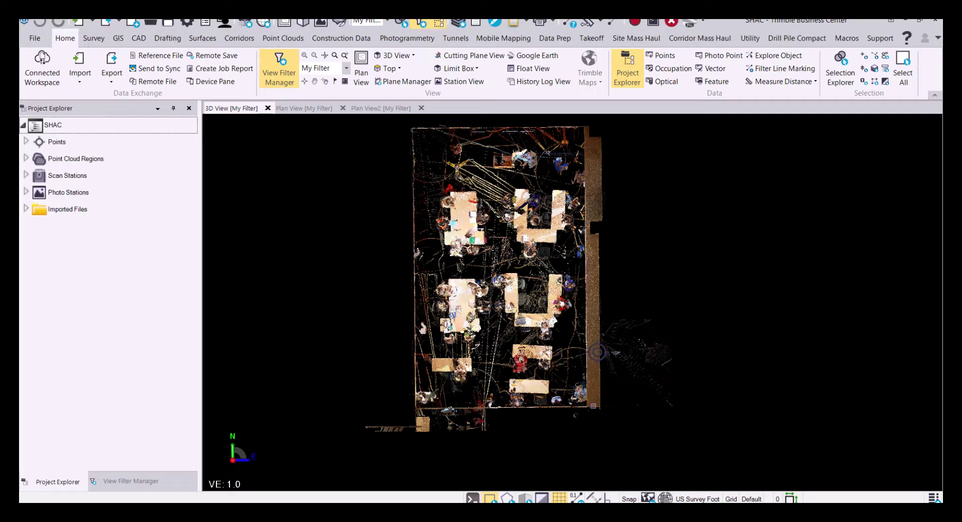
key("alt")
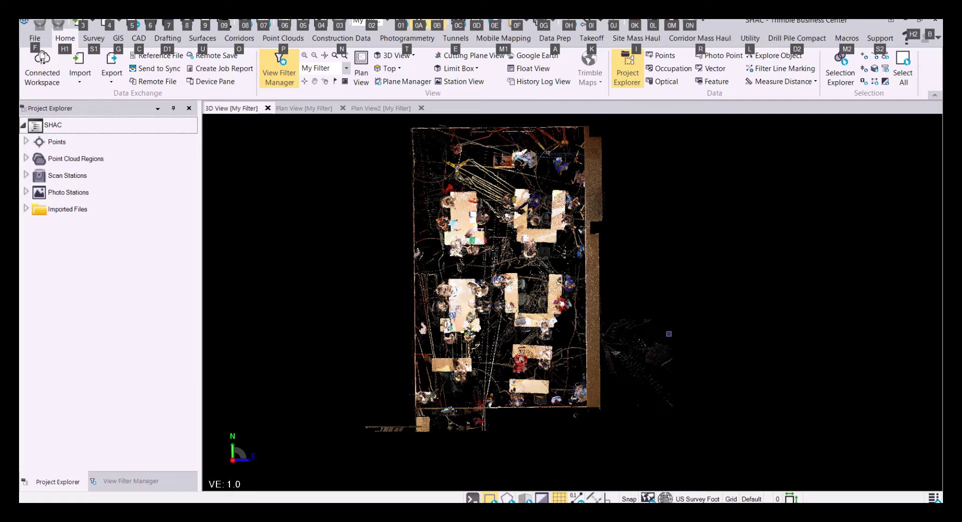
Rotate the 3D view about the vertical axis in both directions and return it to north-up
scroll(669, 333, "down", 6, "shift")
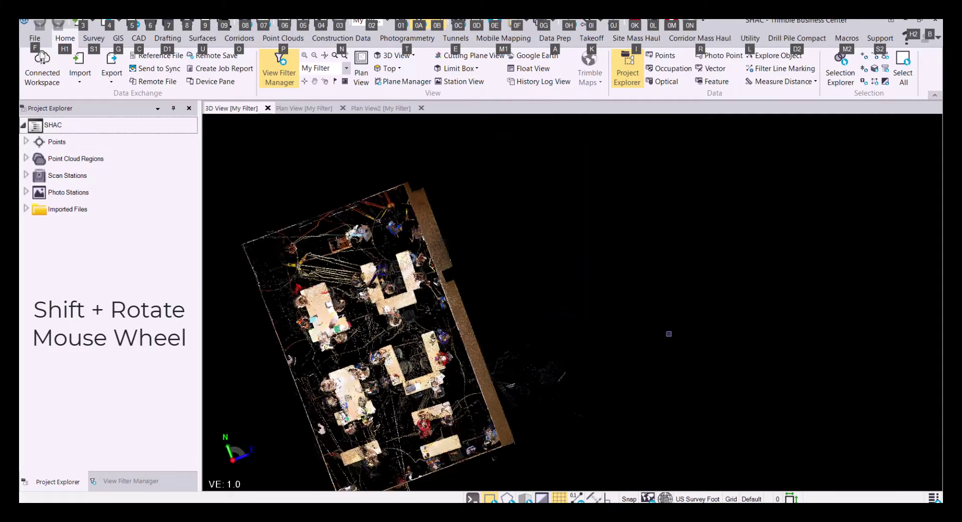
scroll(669, 354, "down", 8, "shift")
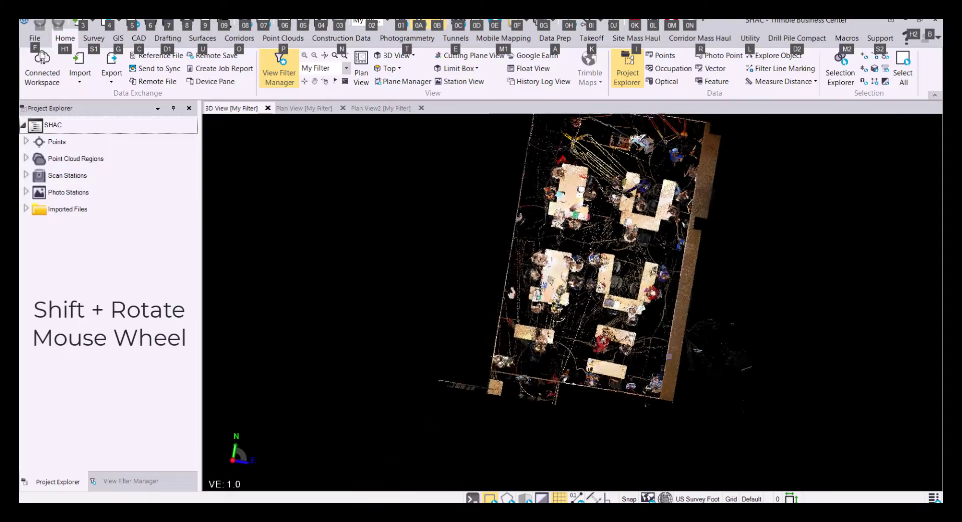
scroll(669, 356, "down", 3, "shift")
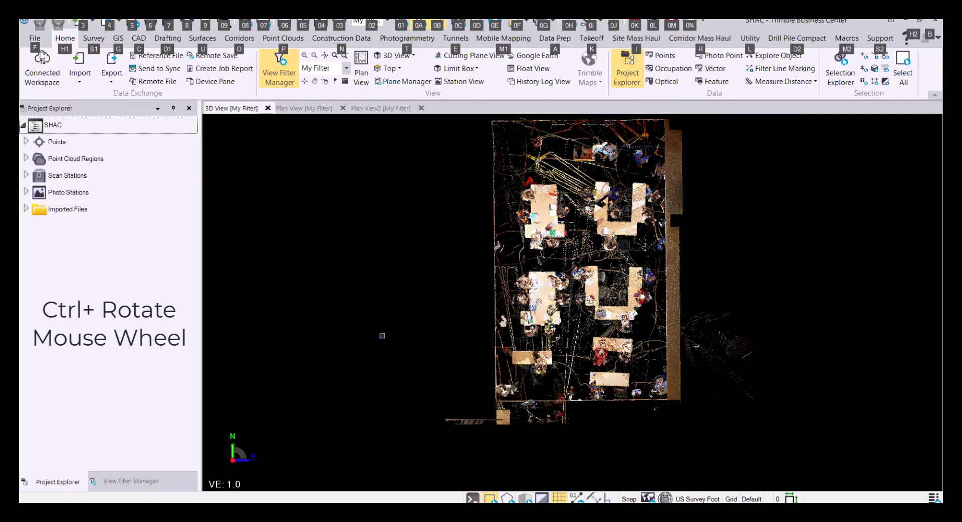
Tilt the 3D view between oblique and top-down angles and bring it to the front elevation
scroll(382, 336, "down", 10, "ctrl")
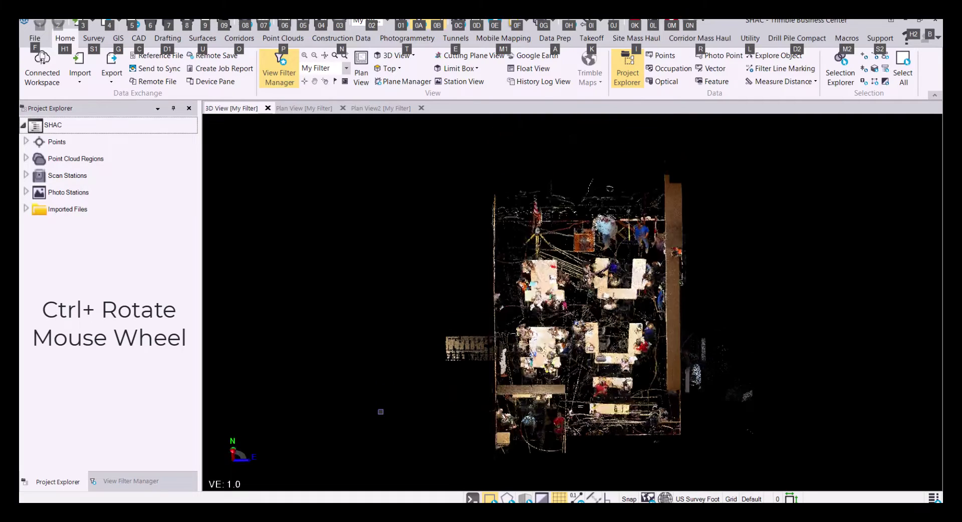
scroll(381, 412, "down", 8, "ctrl")
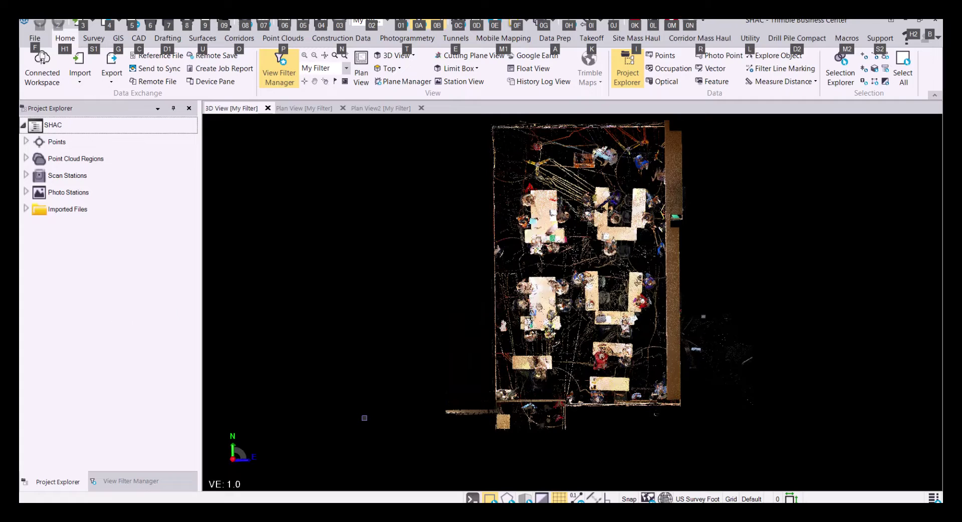
scroll(365, 418, "down", 3, "ctrl+shift")
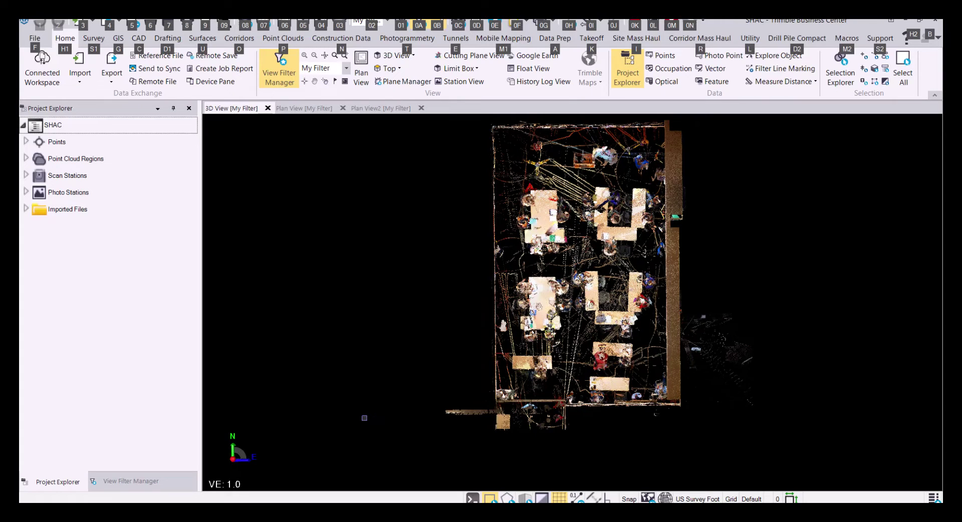
scroll(365, 418, "up", 10, "ctrl")
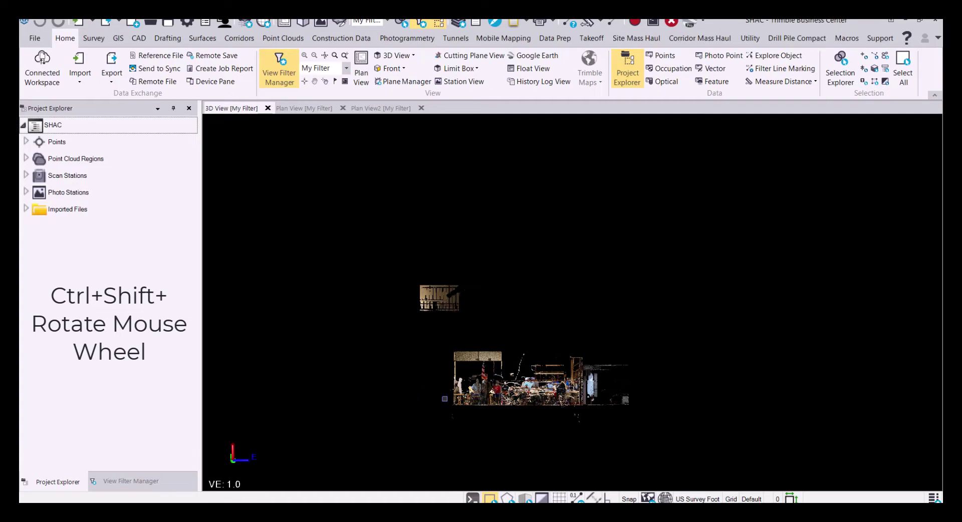
Raise the 3D view's vertical exaggeration to 3.8, lower it to 0.41, and enlarge the flattened point cloud
scroll(445, 399, "up", 5, "ctrl+shift")
scroll(437, 327, "down", 3)
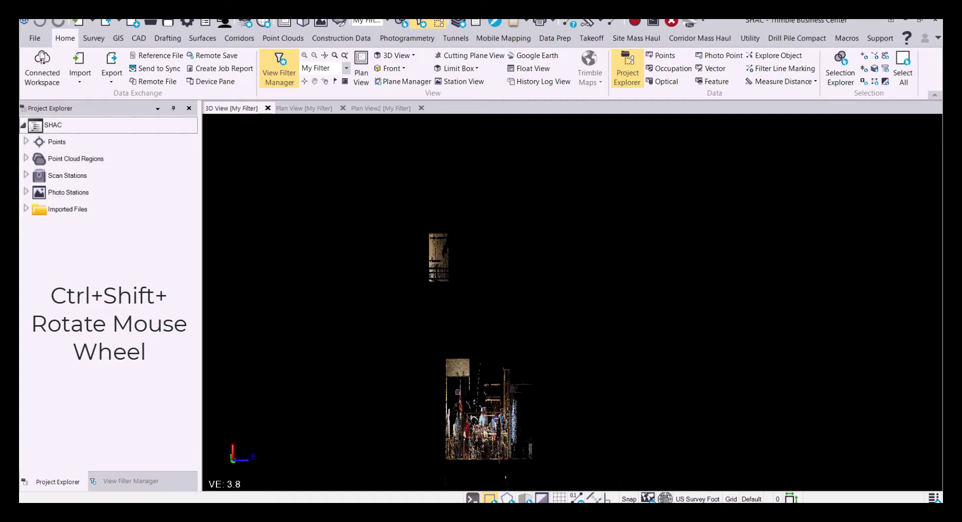
mouse_move(469, 402)
middle_mouse_down()
mouse_move(547, 378)
mouse_move(581, 394)
mouse_move(651, 398)
mouse_move(586, 419)
mouse_move(421, 404)
mouse_move(479, 399)
middle_mouse_up()
scroll(479, 397, "down", 8, "ctrl")
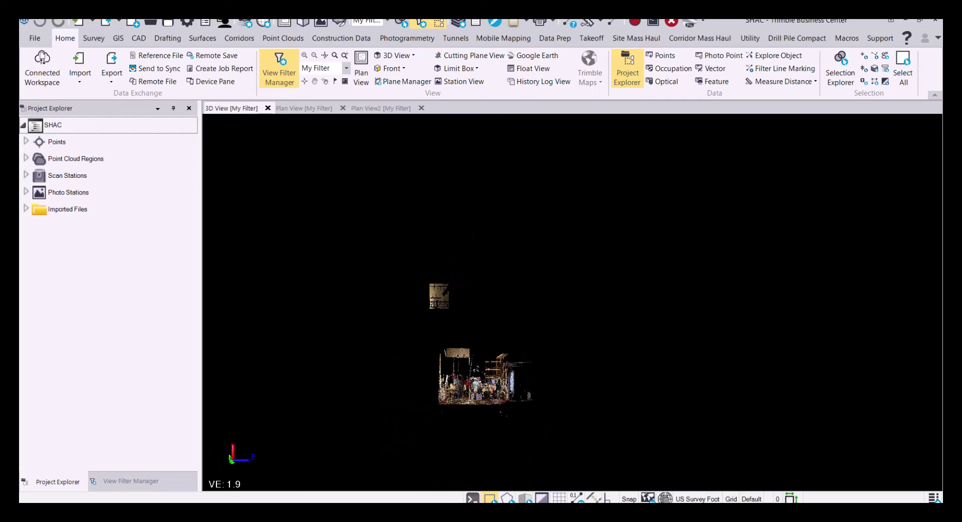
scroll(479, 397, "down", 2, "ctrl")
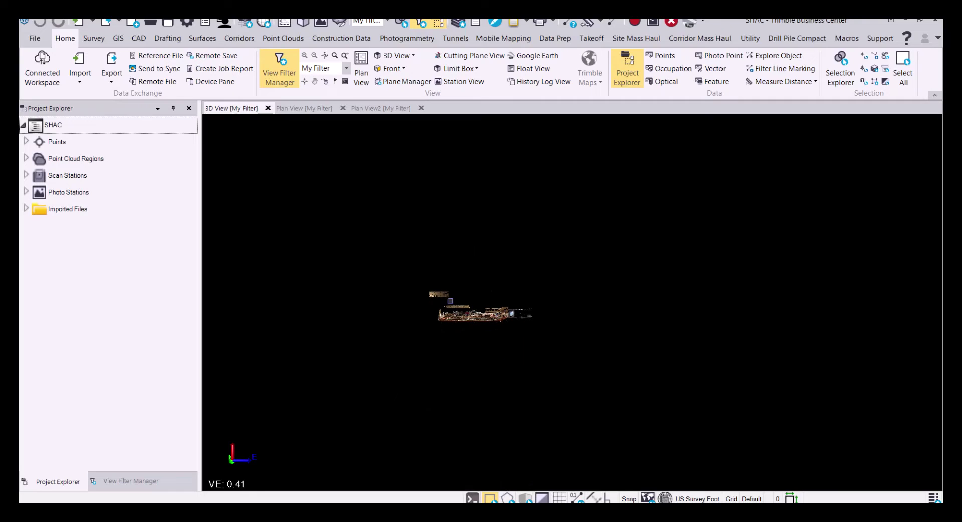
scroll(468, 302, "up", 3)
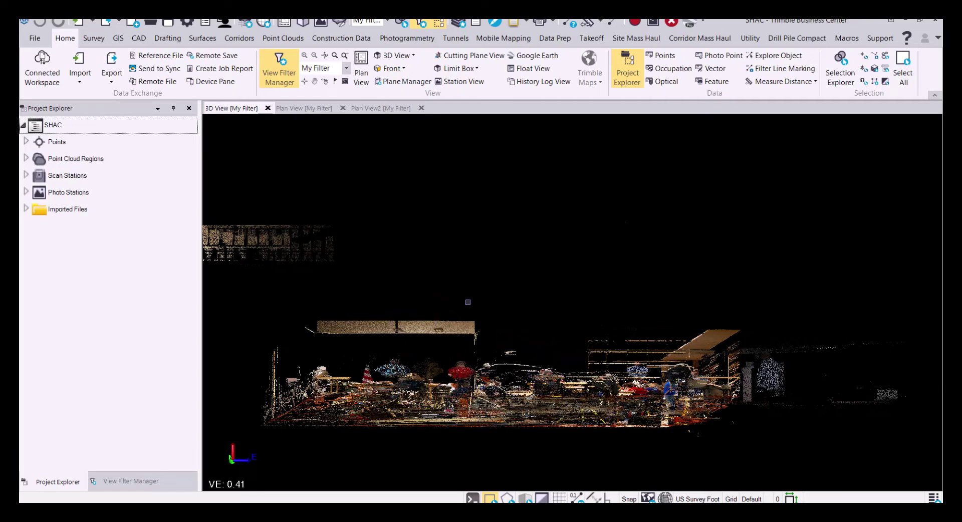
Open a second 3D view of the project and orbit around the enlarged point cloud in it
left_click(392, 56)
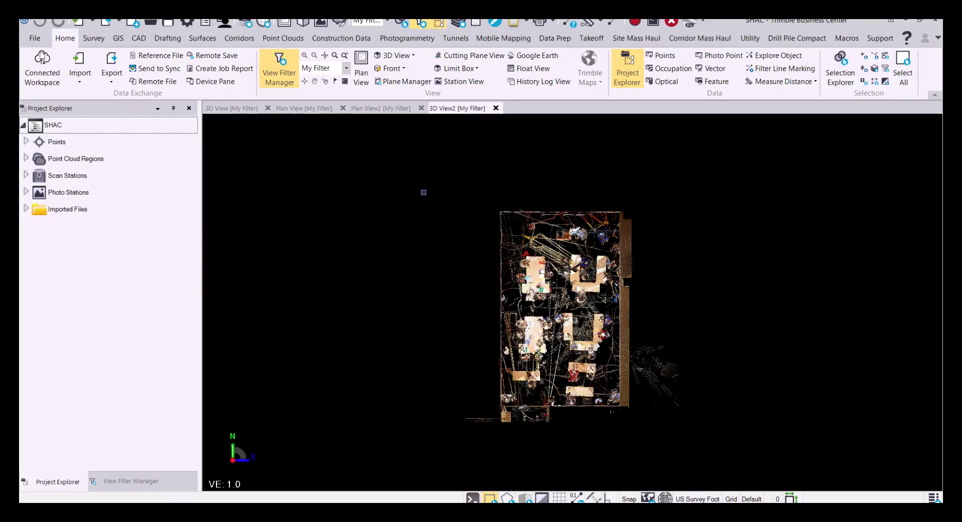
scroll(561, 329, "up", 3)
right_click_drag(561, 328, 612, 270)
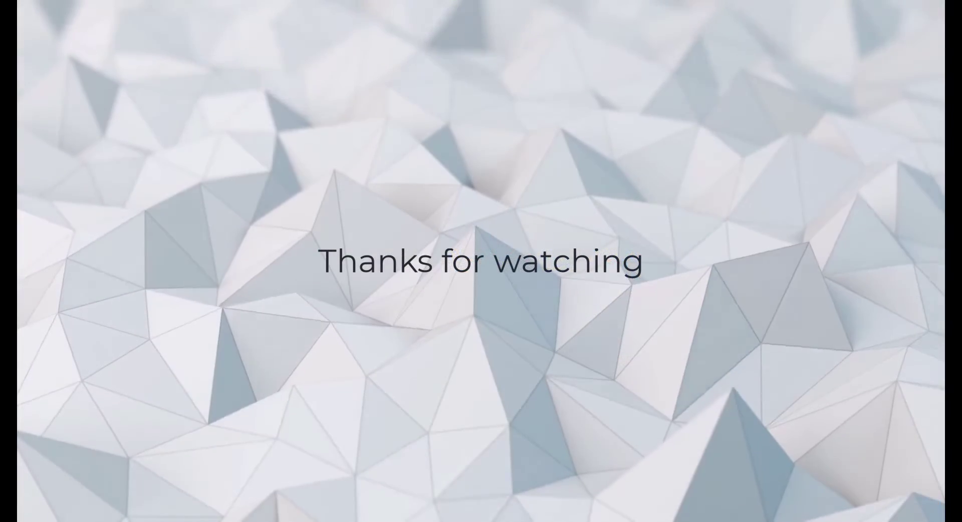